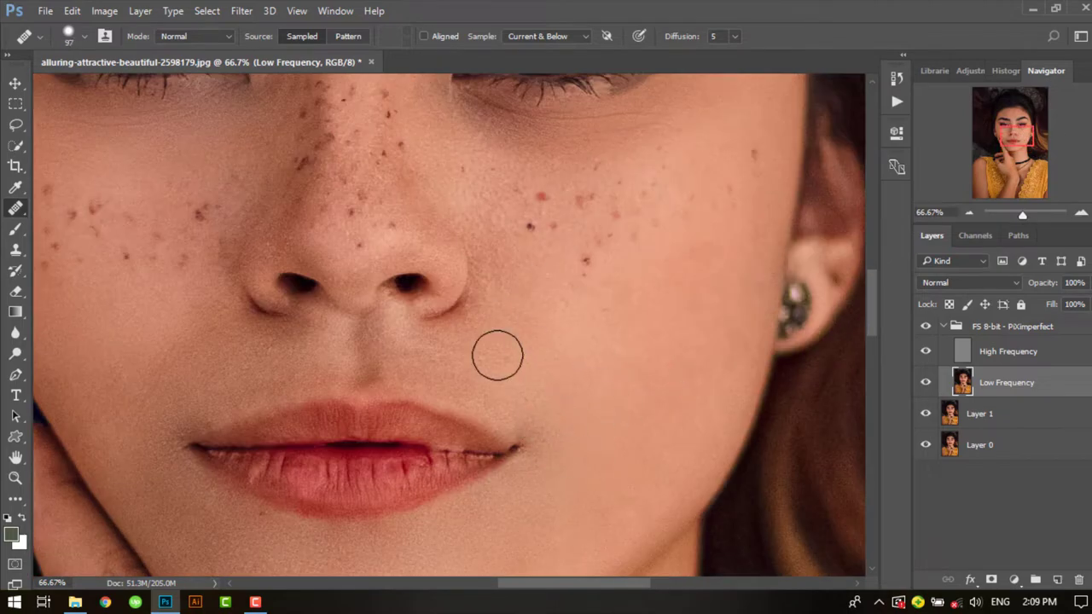
# Step: Shrink the Healing Brush and zoom in on the cheeks, nose and under-eye skin
pyautogui.moveTo(497, 355); pyautogui.dragTo(476, 370)
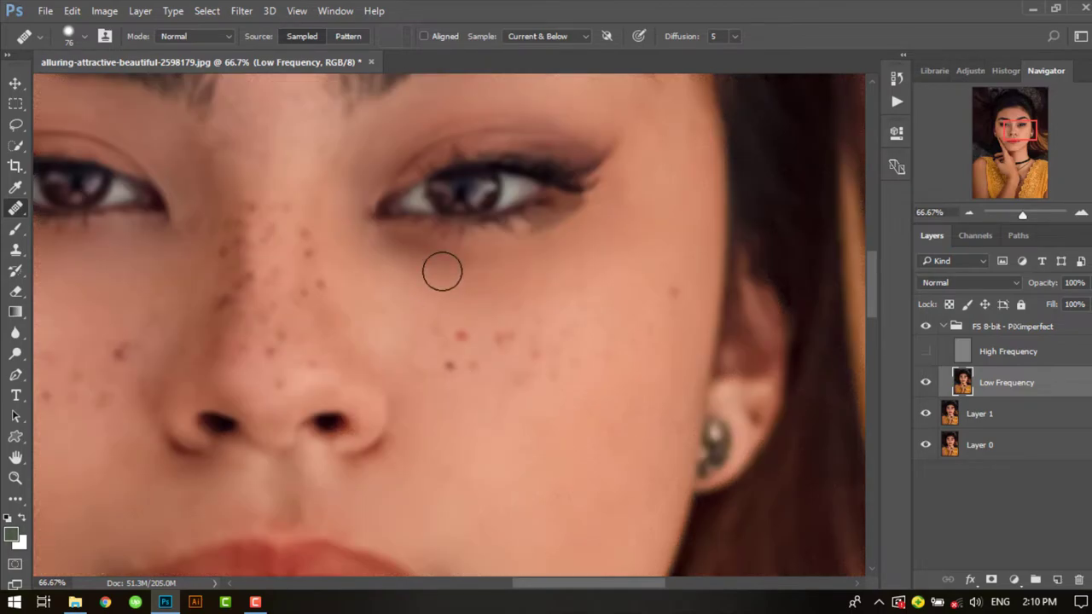
pyautogui.scroll(3, 448, 239)
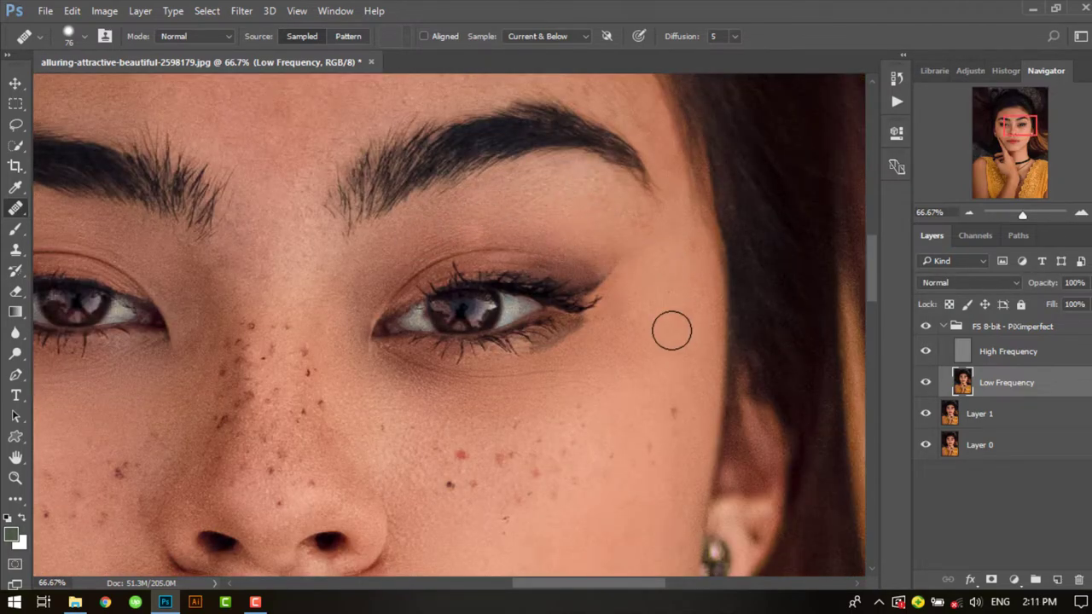
pyautogui.scroll(1, 351, 285)
pyautogui.scroll(5, 541, 256)
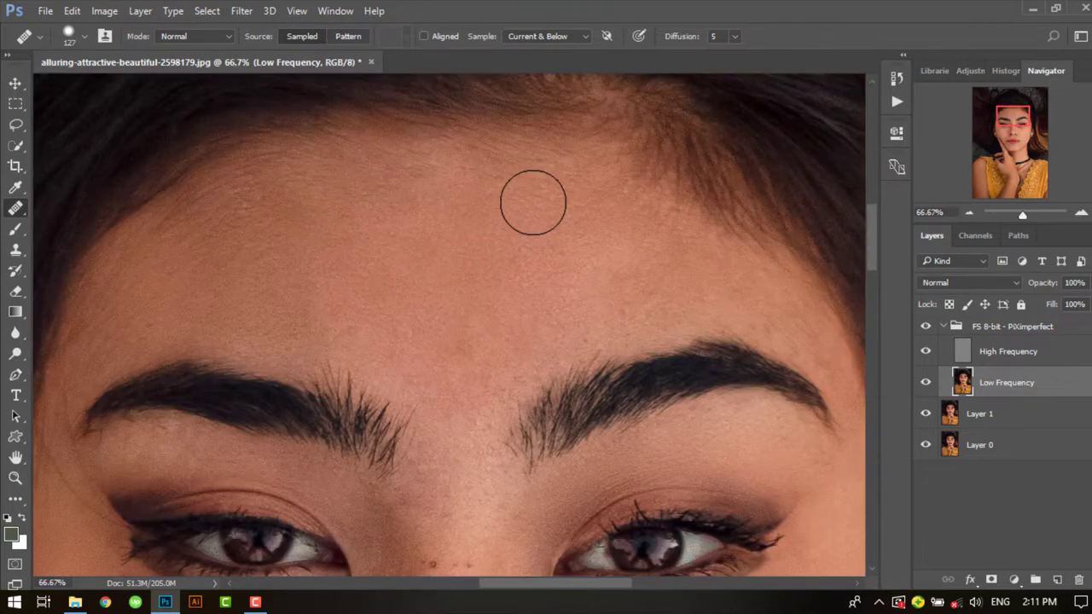
# Step: Heal the forehead, temple edge and hairline with the Healing Brush enlarged to about 124 px
pyautogui.rightClick(474, 295)
pyautogui.click(346, 249)
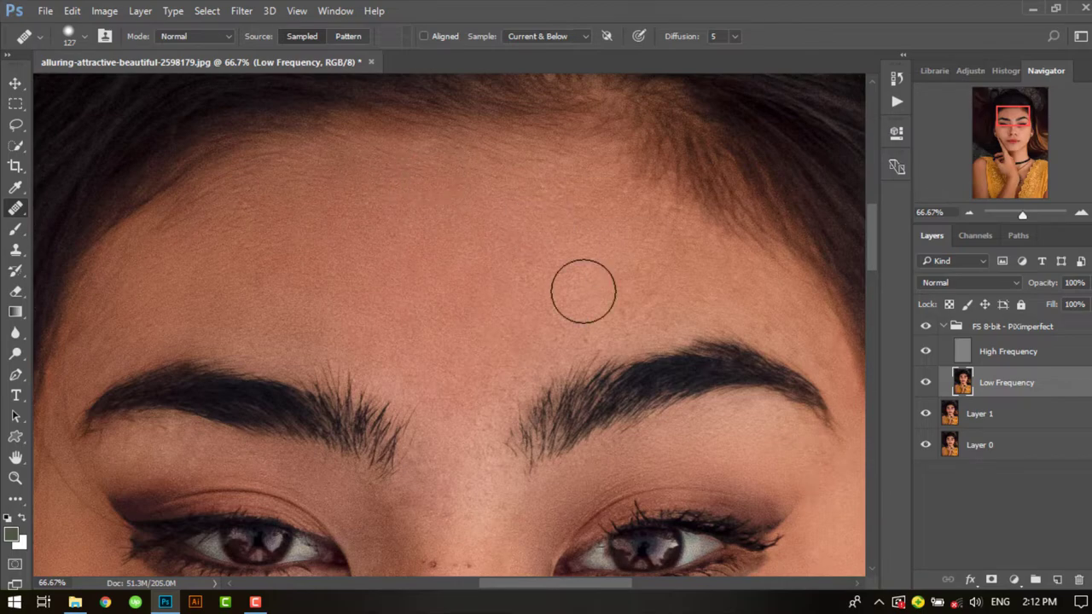
pyautogui.press(']')
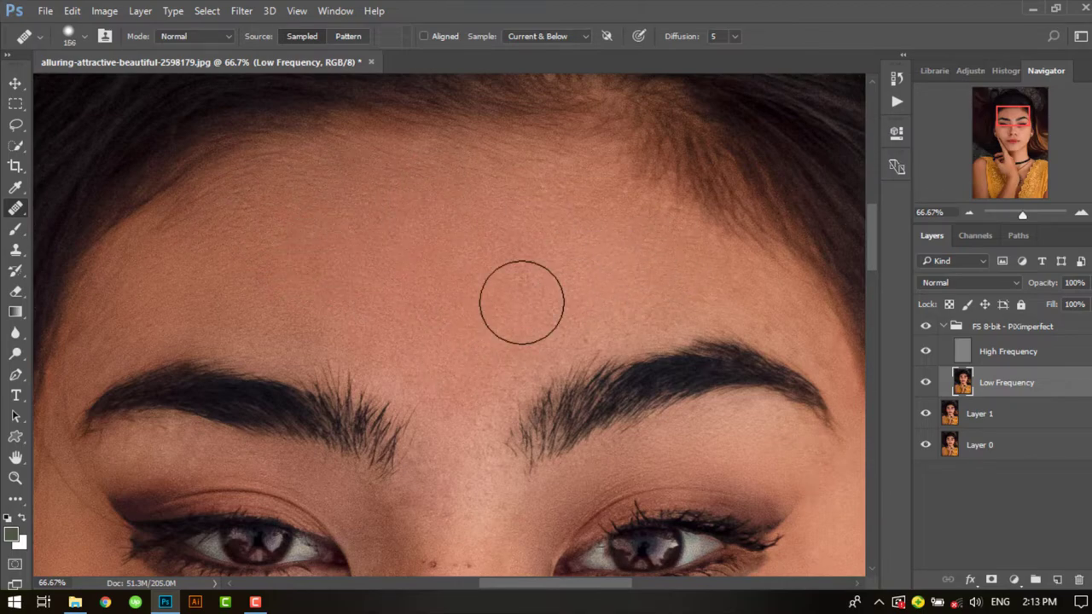
pyautogui.scroll(-5, 522, 303)
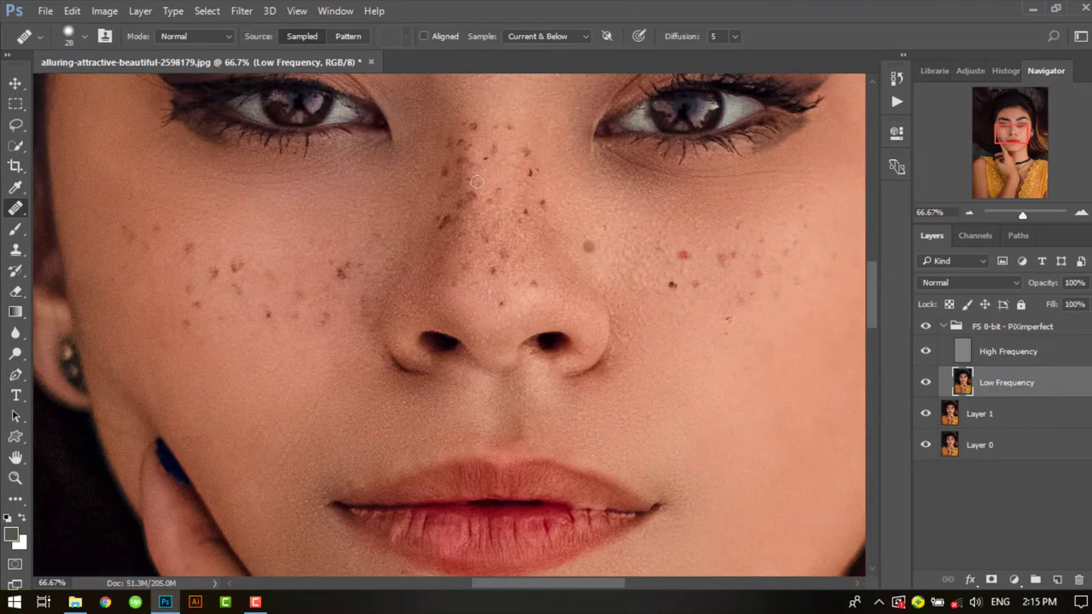
pyautogui.moveTo(658, 358)
pyautogui.mouseDown()
pyautogui.moveTo(868, 344)
pyautogui.moveTo(594, 366)
pyautogui.mouseUp()
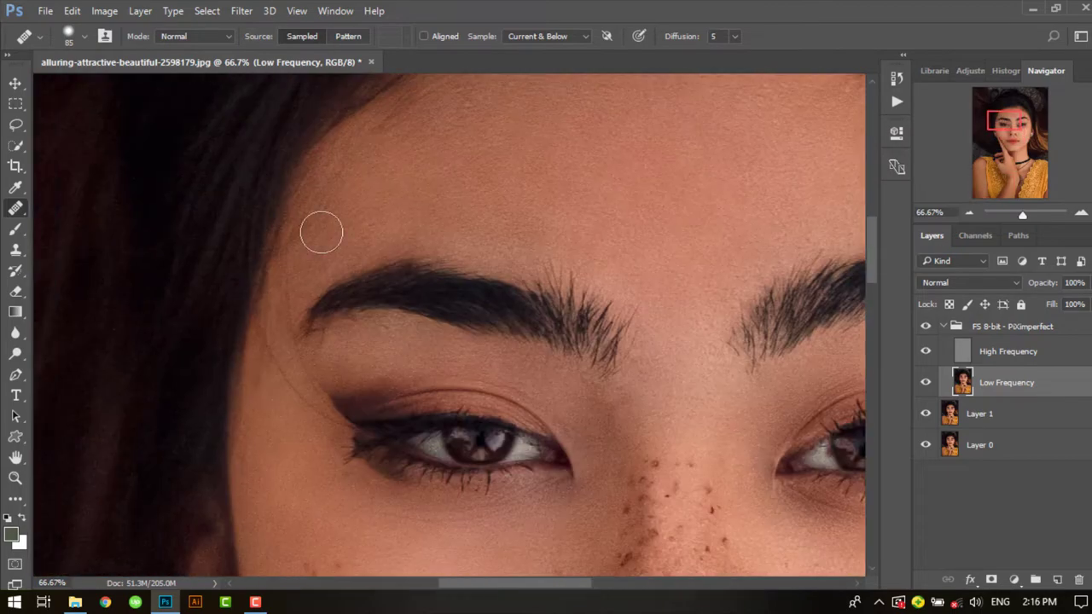
pyautogui.moveTo(321, 233); pyautogui.dragTo(303, 455)
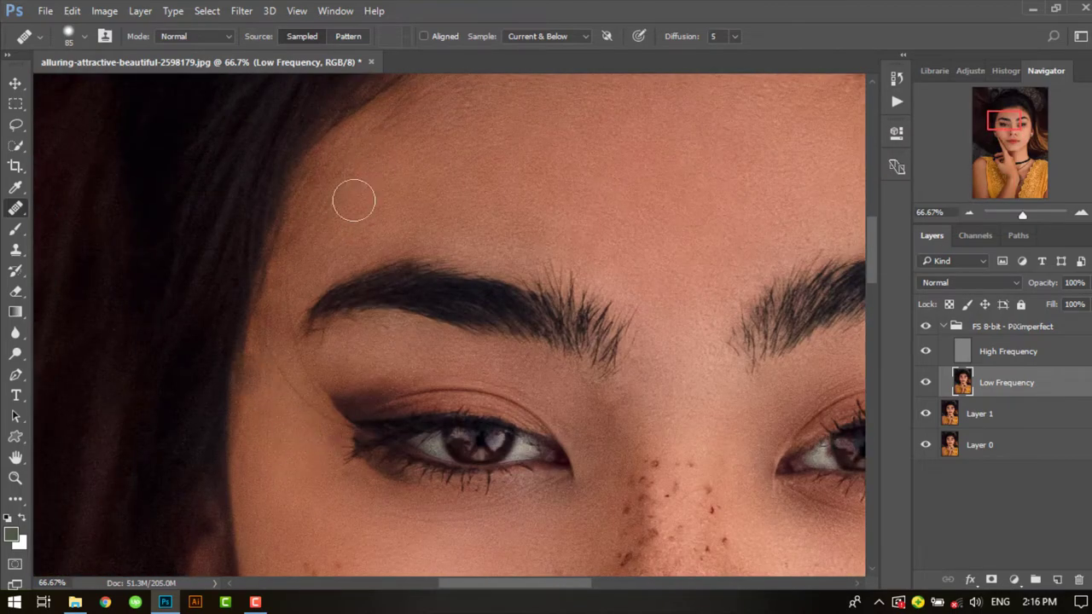
pyautogui.click(288, 295)
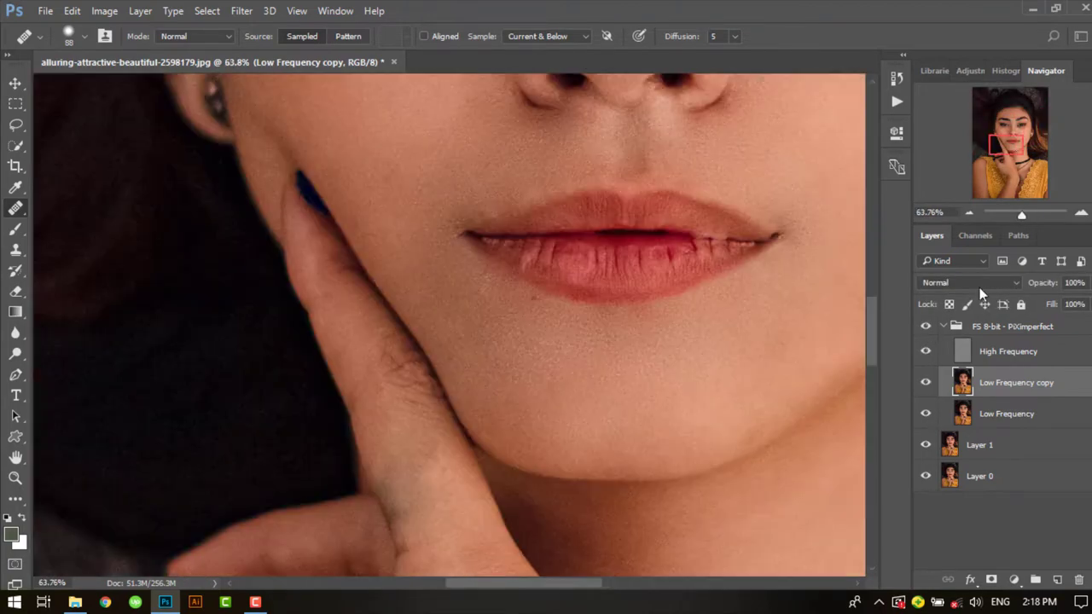
# Step: Select the Low Frequency layer, shrink the brush and zoom in on the hand and fingers
pyautogui.click(1007, 414)
pyautogui.scroll(5, 631, 437)
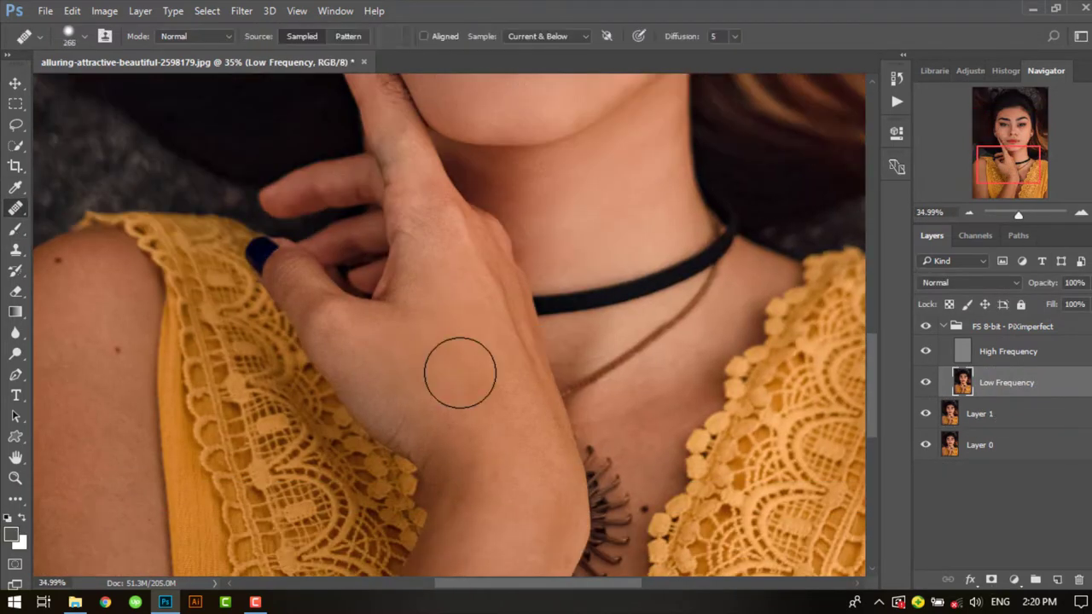
pyautogui.press('[')
pyautogui.press('[')
pyautogui.press('[')
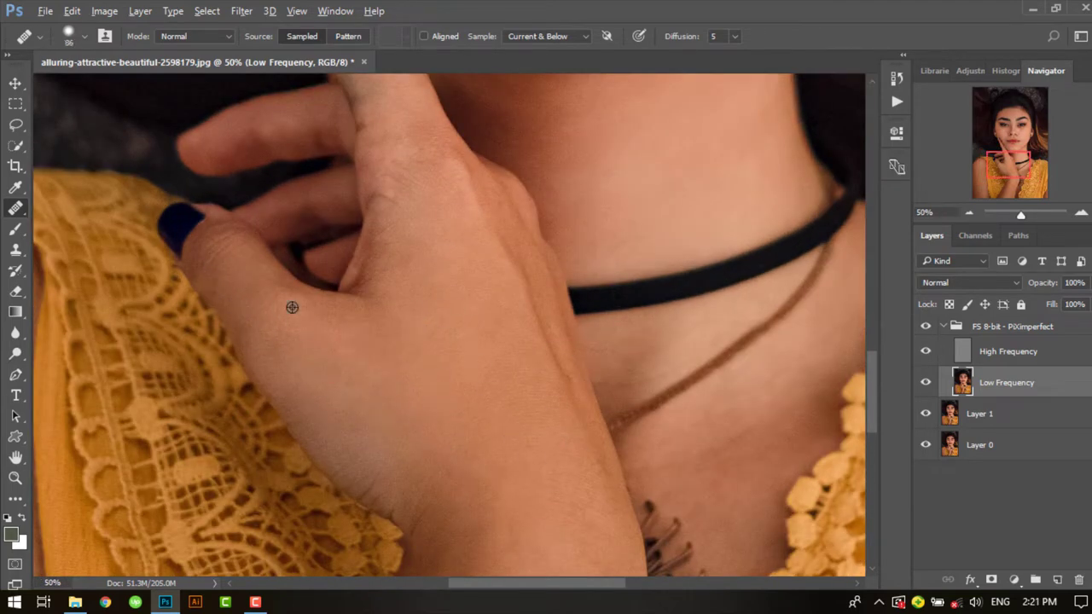
pyautogui.scroll(3, 512, 179)
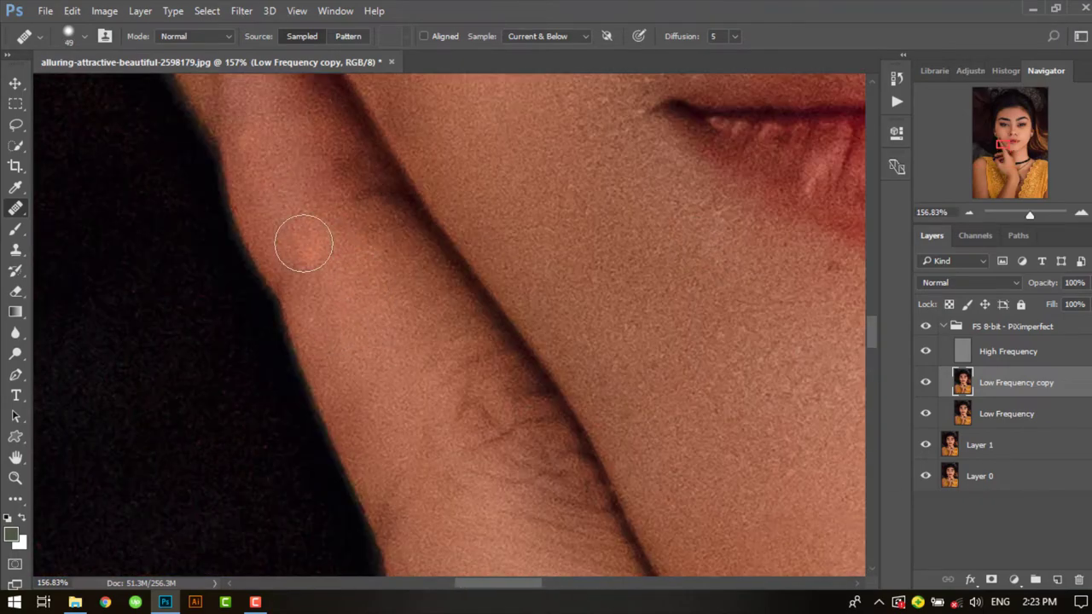
# Step: Heal the finger beside the lips and sample the brown skin tone with a ~146 px brush
pyautogui.click(371, 192)
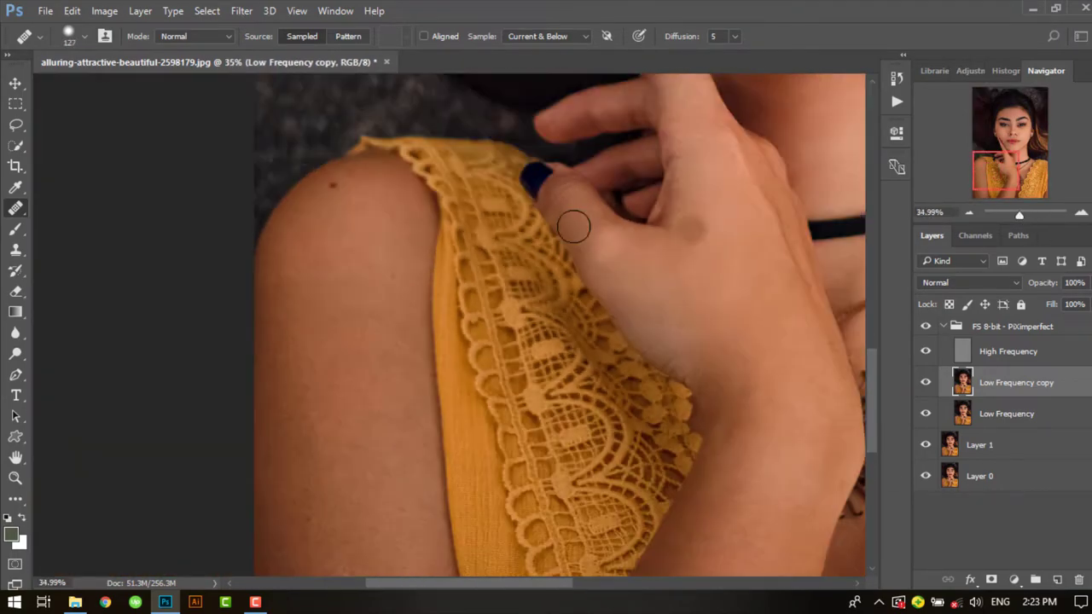
pyautogui.hotkey('alt', ']')
pyautogui.press('b')
pyautogui.keyDown('alt'); pyautogui.click(332, 179); pyautogui.keyUp('alt')
pyautogui.hotkey('alt', '[')
pyautogui.hotkey('alt', '[')
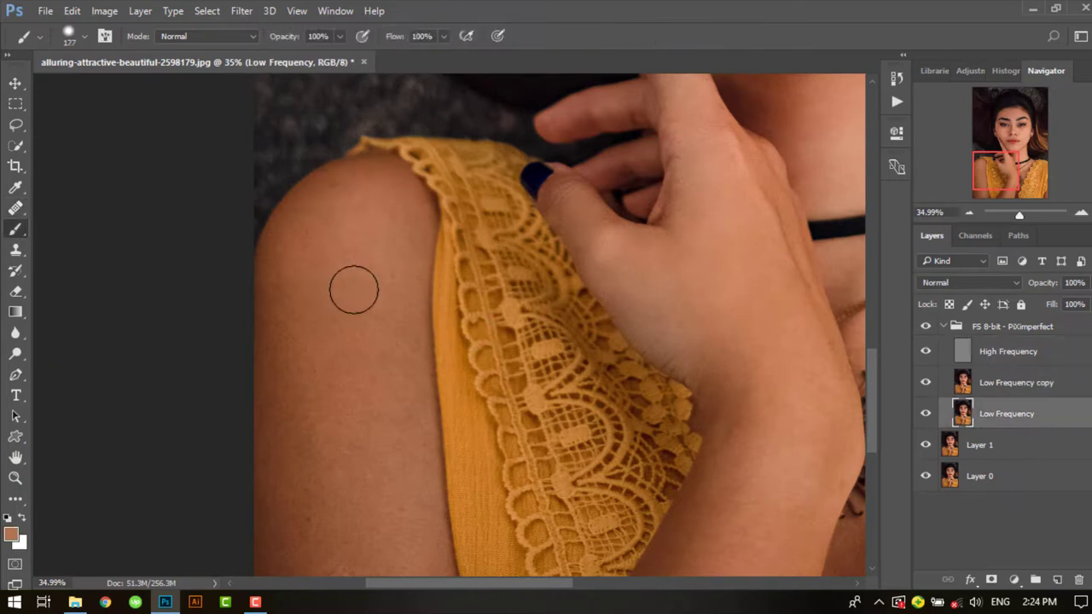
pyautogui.click(16, 207)
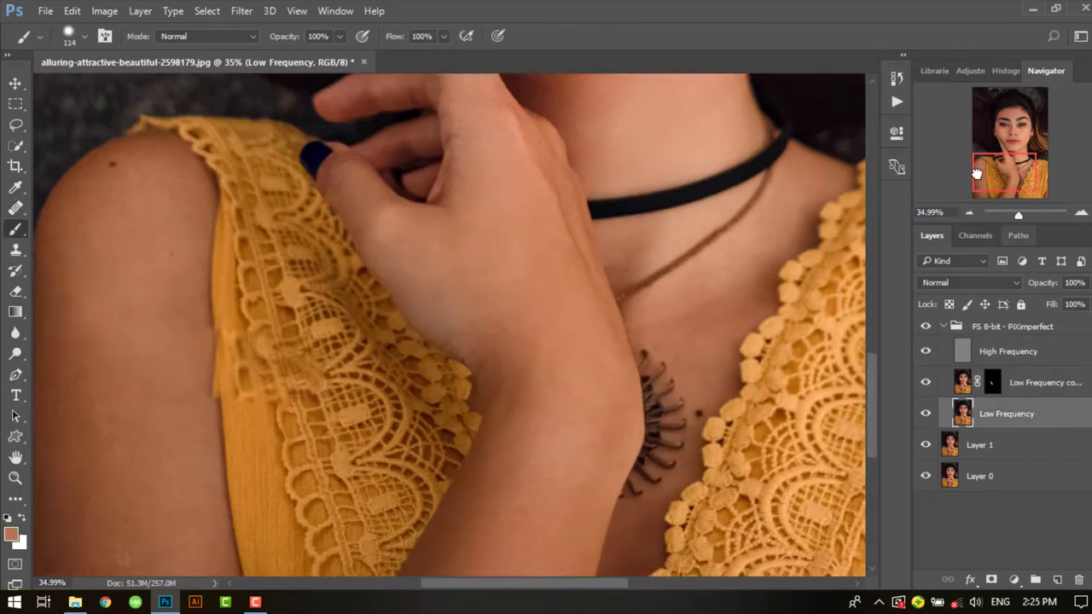
pyautogui.press('[')
pyautogui.press('[')
pyautogui.press('[')
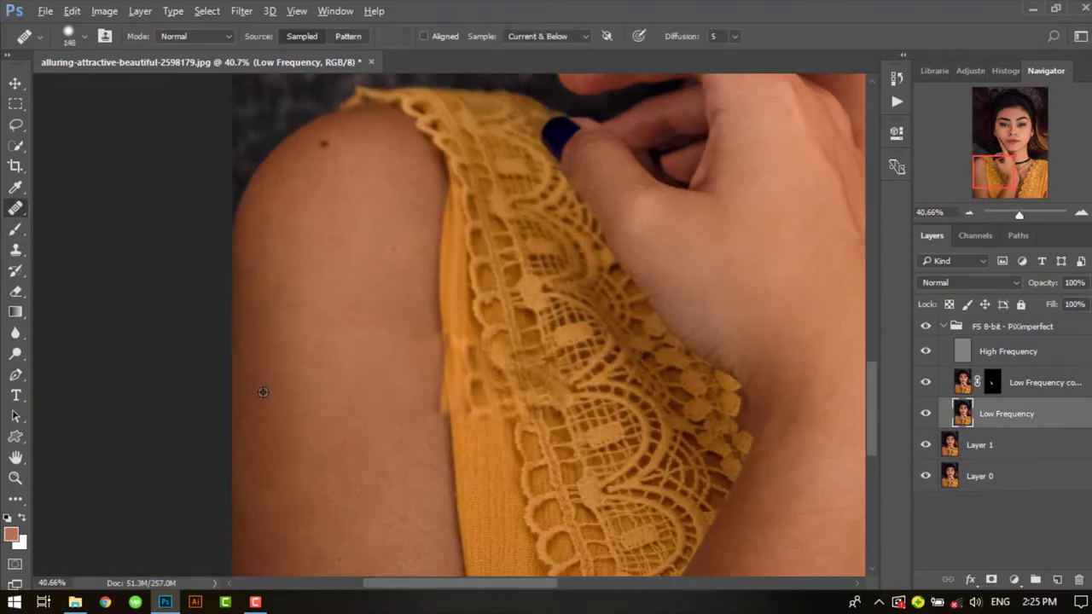
# Step: Add a layer mask to the Low Frequency layer and set black as the paint colour
pyautogui.click(994, 175)
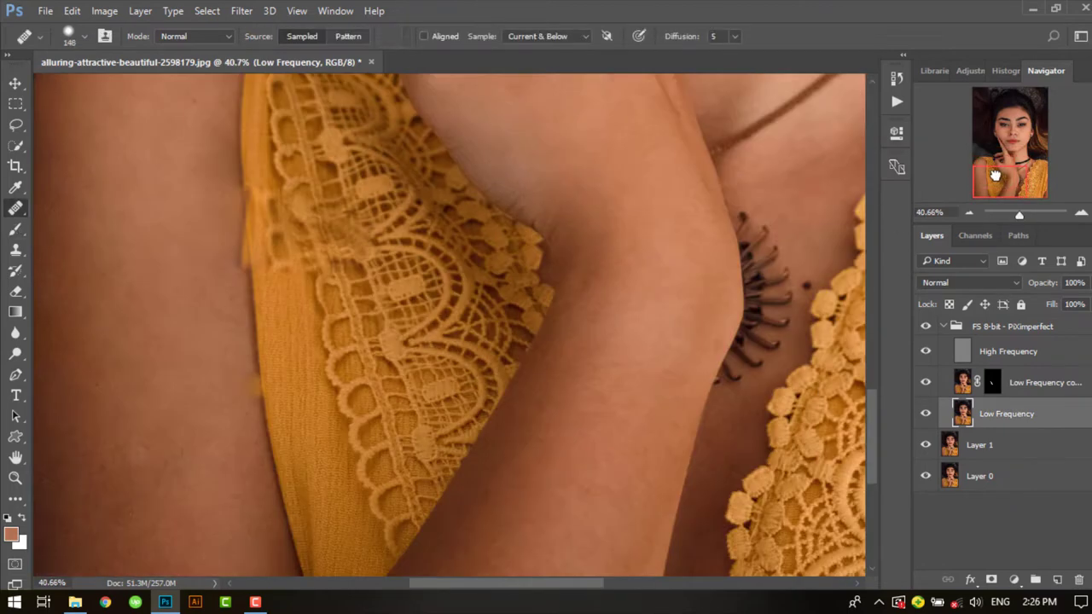
pyautogui.click(991, 579)
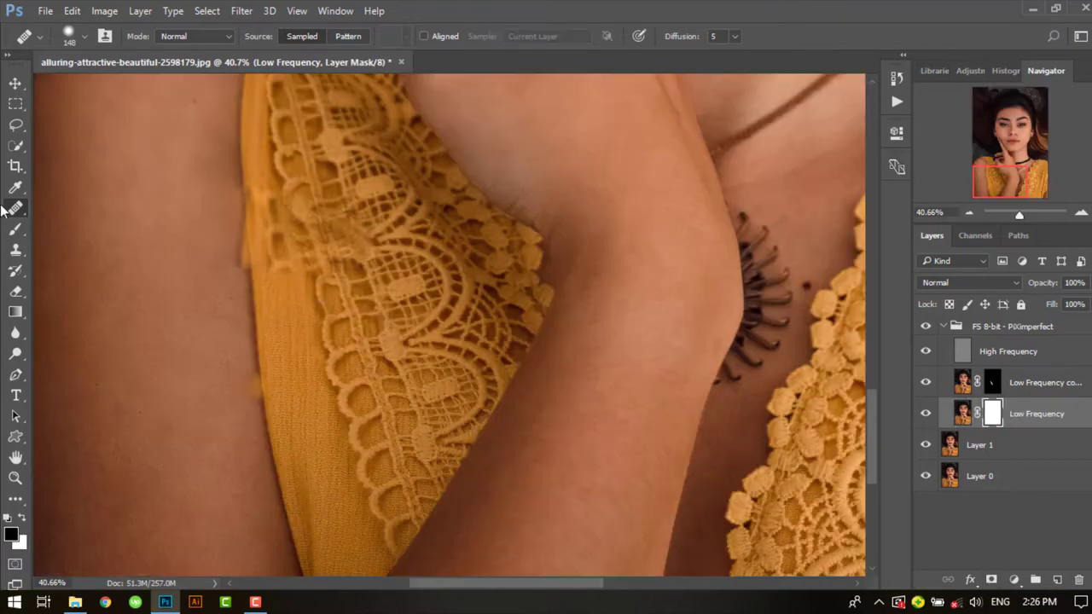
pyautogui.click(15, 229)
pyautogui.scroll(3, 273, 222)
pyautogui.hotkey('ctrl', '2')
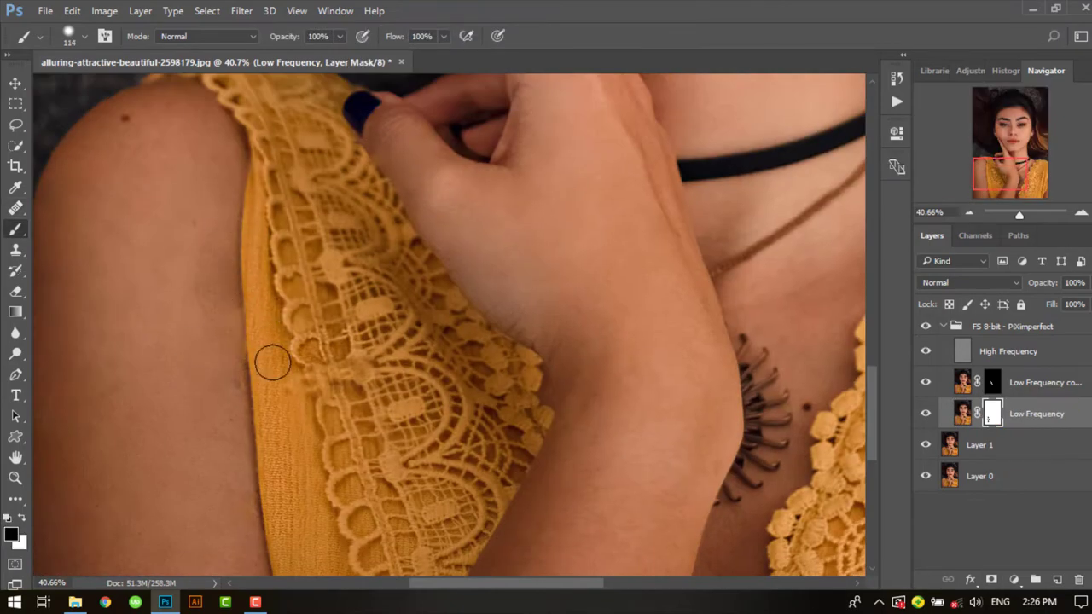
pyautogui.press('j')
pyautogui.scroll(3, 248, 230)
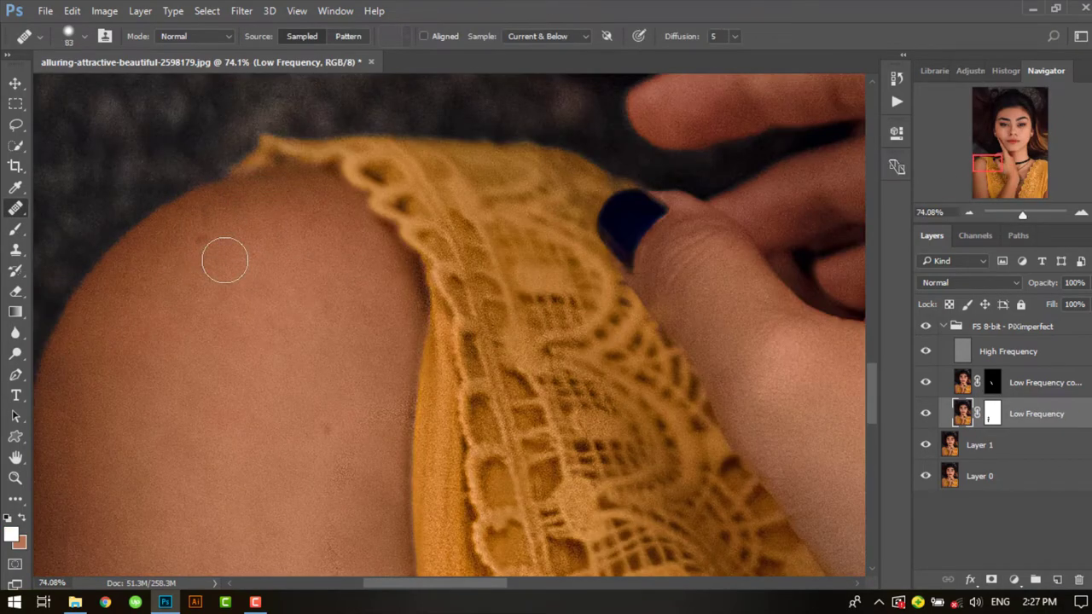
pyautogui.scroll(-2, 429, 307)
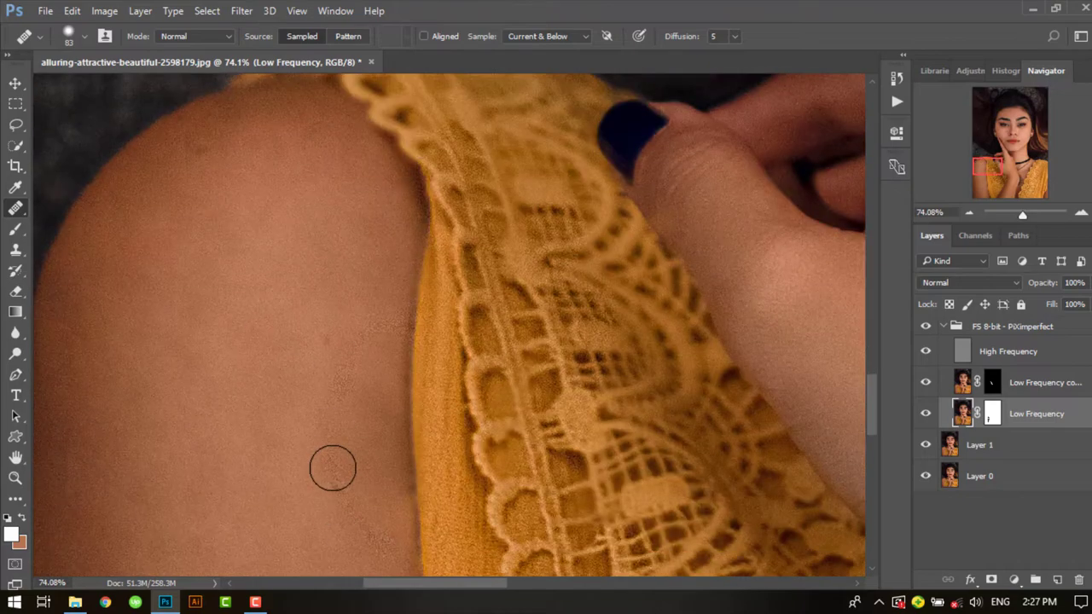
# Step: Paint the Low Frequency mask with a soft brush, then return to the layer pixels
pyautogui.hotkey('ctrl', '\\')
pyautogui.press('b')
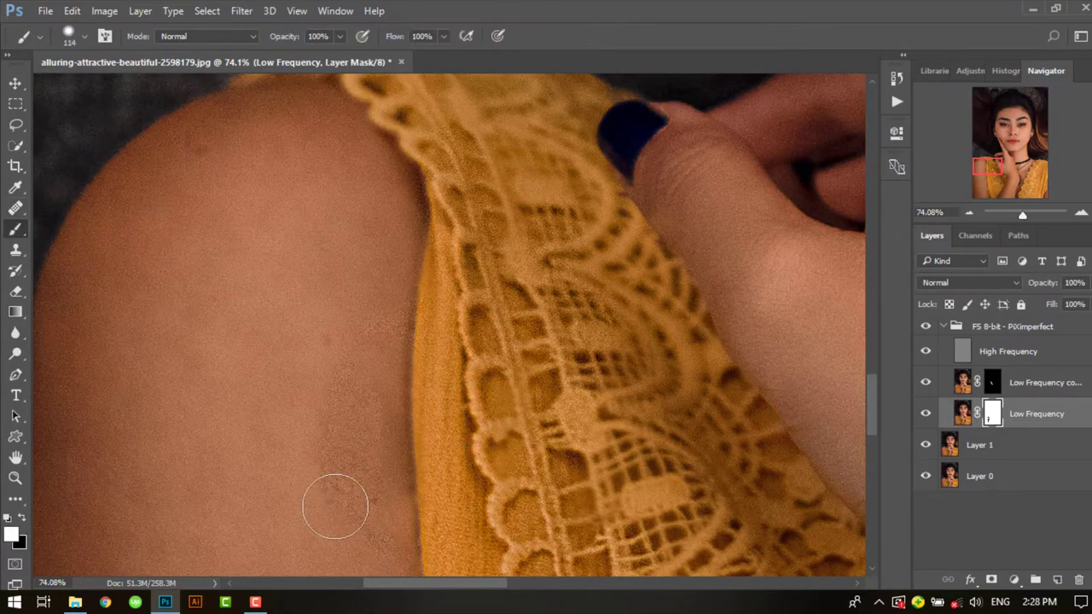
pyautogui.hotkey('ctrl', '2')
pyautogui.press('j')
pyautogui.scroll(-5, 359, 362)
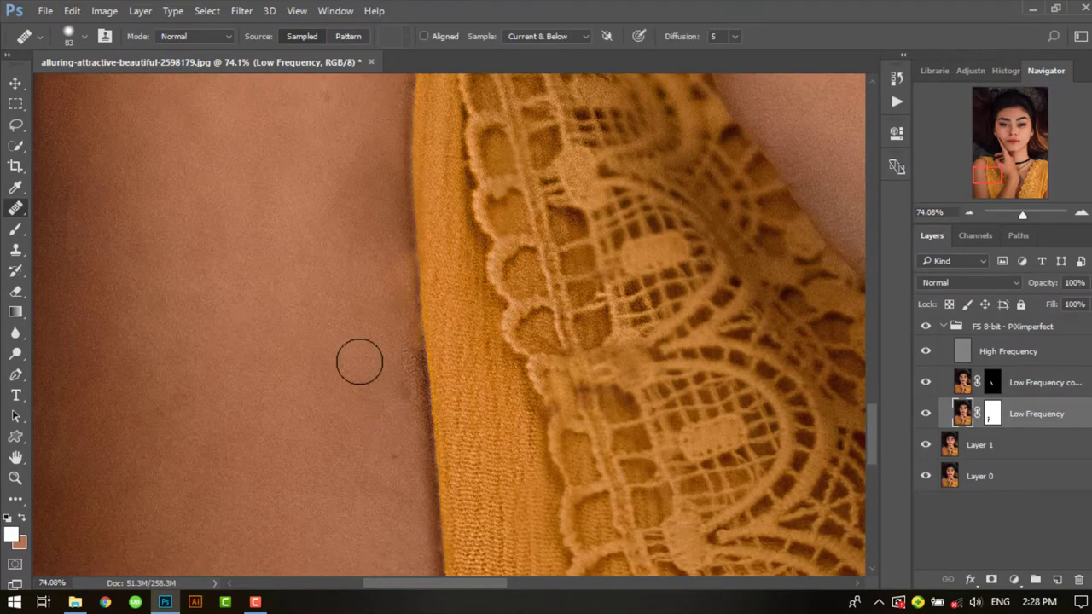
pyautogui.moveTo(988, 168); pyautogui.dragTo(1017, 213)
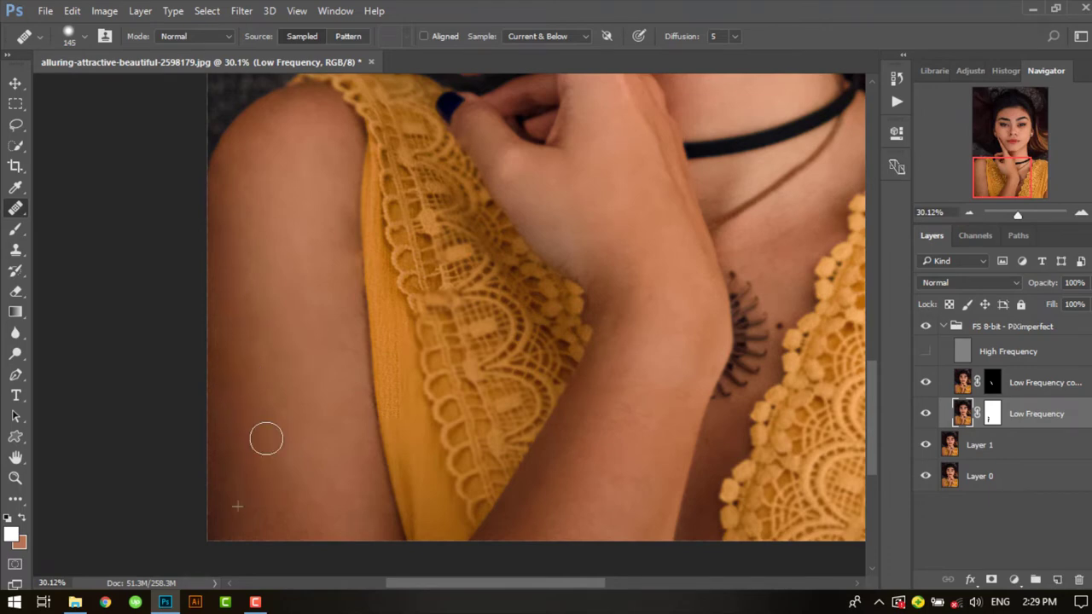
# Step: Heal blemishes on the lower arm skin with a larger Healing Brush
pyautogui.click(311, 304)
pyautogui.keyDown('alt'); pyautogui.click(323, 410); pyautogui.keyUp('alt')
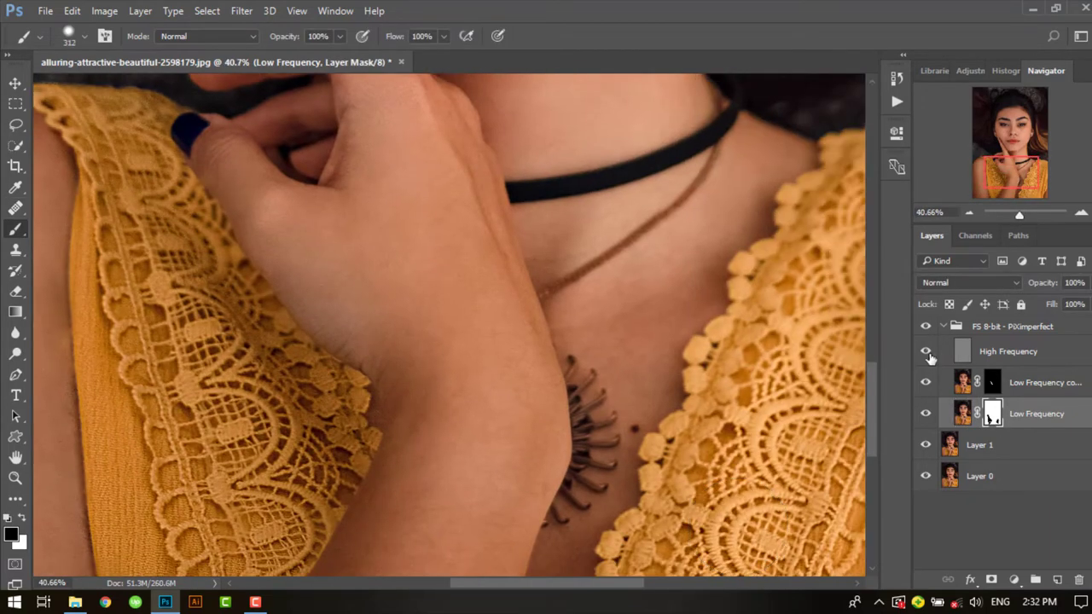
pyautogui.moveTo(815, 426); pyautogui.dragTo(665, 333)
pyautogui.scroll(-1, 766, 133)
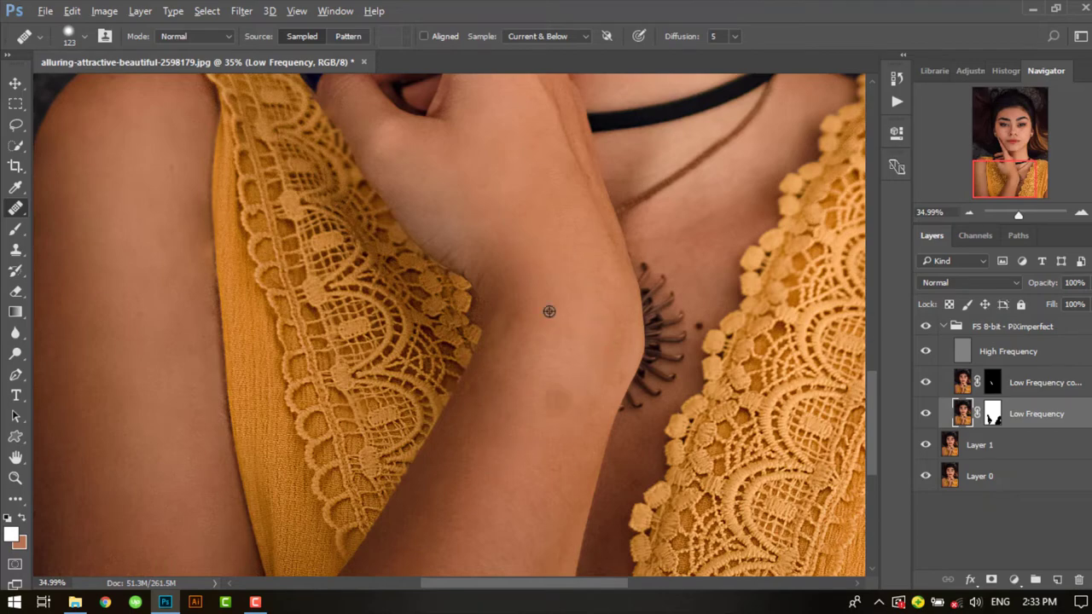
pyautogui.scroll(-2, 489, 413)
# Step: Add a red Color Fill layer and paint its inverted mask white over the face skin
pyautogui.keyDown('alt'); pyautogui.rightClick(472, 311); pyautogui.keyUp('alt')
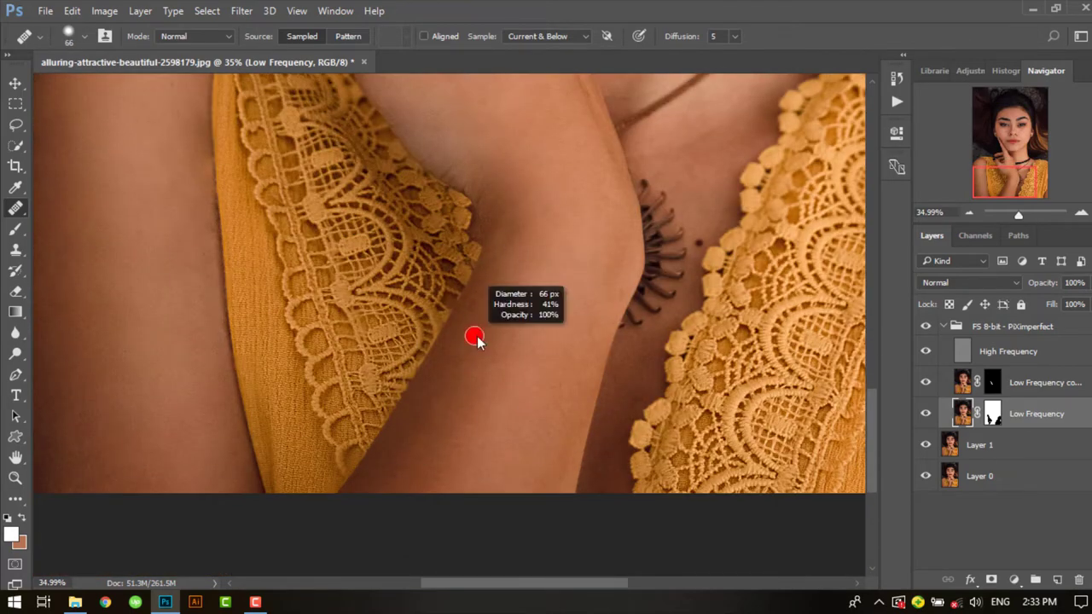
pyautogui.scroll(10, 595, 261)
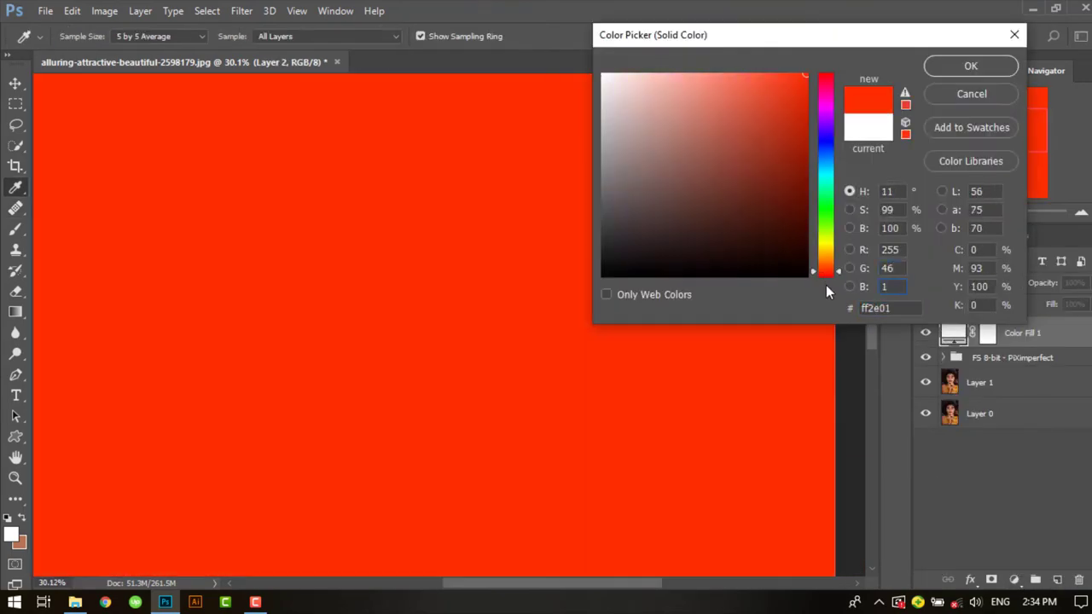
pyautogui.press('Return')
pyautogui.press('b')
pyautogui.press('x')
pyautogui.moveTo(292, 171)
pyautogui.mouseDown()
pyautogui.moveTo(551, 500)
pyautogui.moveTo(438, 224)
pyautogui.moveTo(546, 512)
pyautogui.mouseUp()
# Step: Lower the Color Fill 1 layer's Fill to 3% for a faint warm tint
pyautogui.moveTo(1018, 214); pyautogui.dragTo(1014, 214)
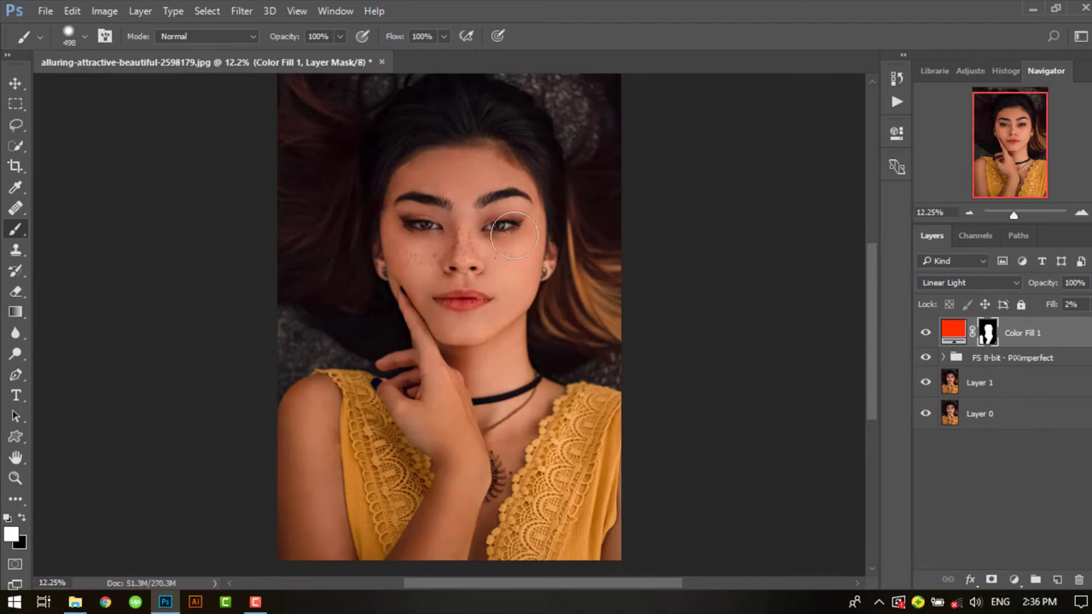
pyautogui.scroll(5, 157, 434)
pyautogui.hscroll(-3, 341, 358)
pyautogui.scroll(-3, 385, 327)
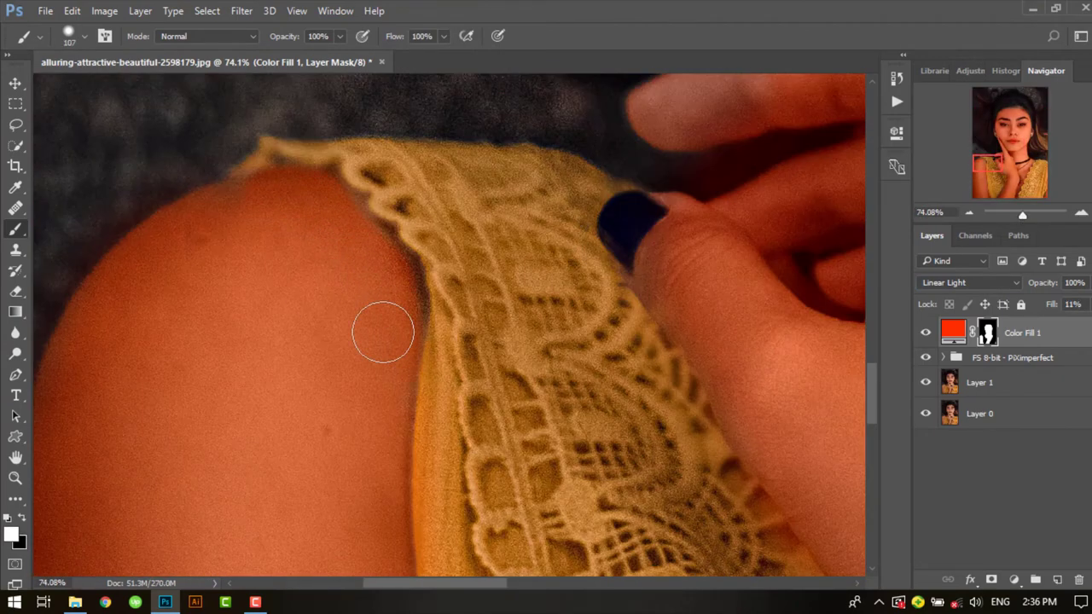
pyautogui.scroll(-5, 668, 295)
pyautogui.scroll(-3, 719, 250)
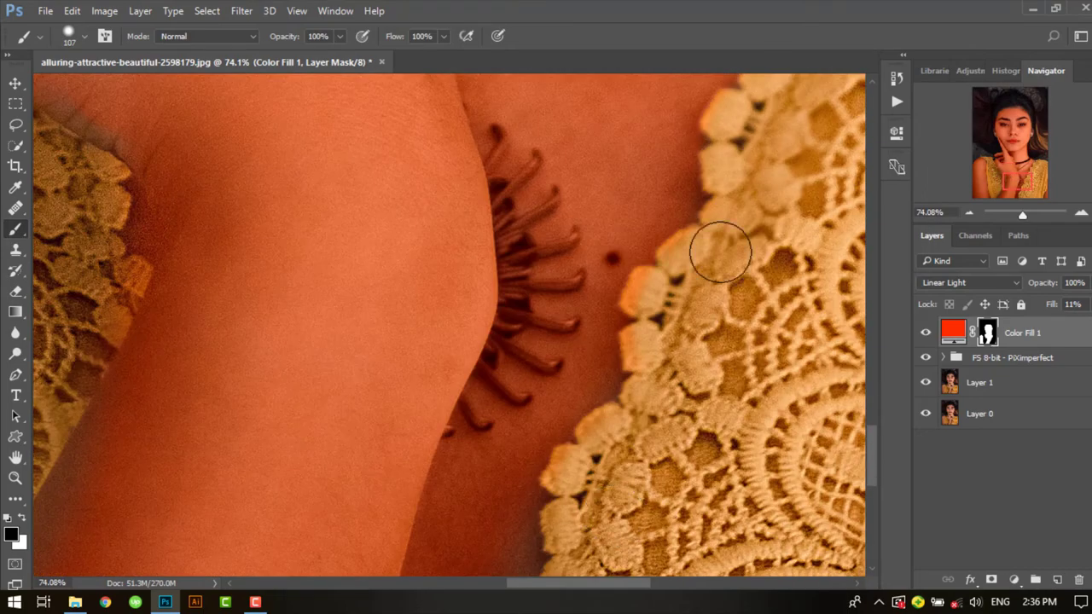
pyautogui.hscroll(3, 259, 293)
pyautogui.scroll(-2, 220, 266)
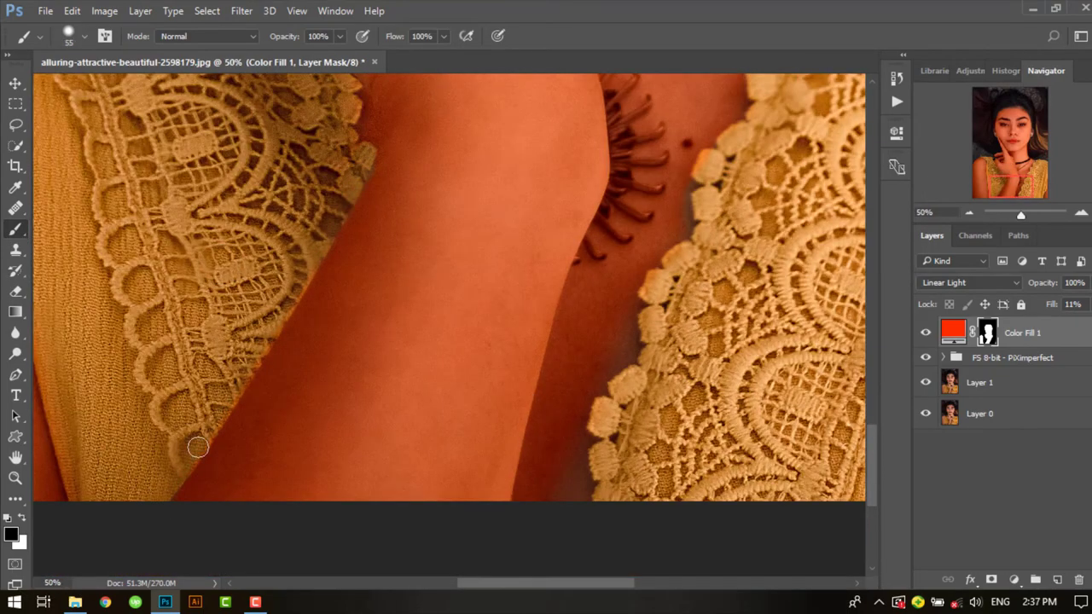
pyautogui.scroll(5, 811, 293)
pyautogui.hscroll(2, 811, 293)
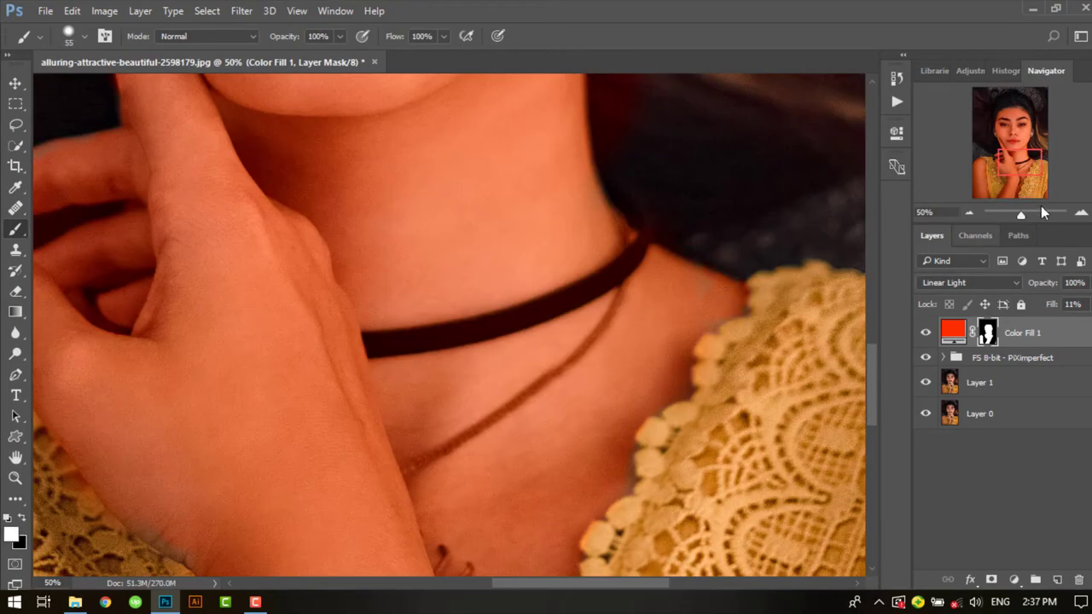
pyautogui.hotkey('ctrl', '0')
pyautogui.moveTo(1052, 304); pyautogui.dragTo(1044, 304)
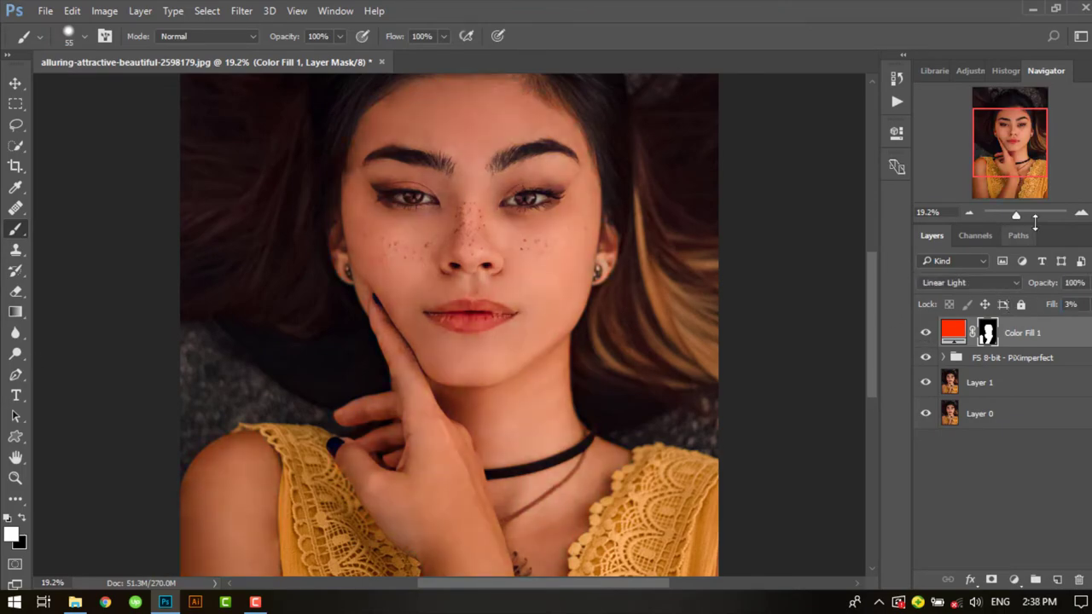
pyautogui.moveTo(1017, 214); pyautogui.dragTo(1016, 215)
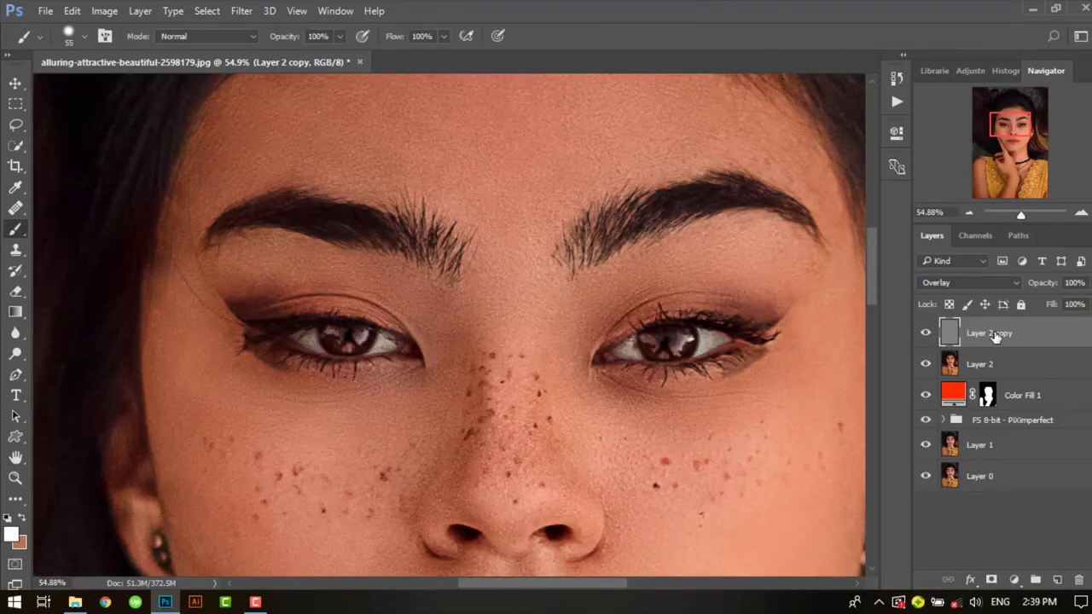
# Step: Reveal the Overlay sharpening on the left iris through the Layer 2 copy mask
pyautogui.click(340, 339)
pyautogui.write('24')
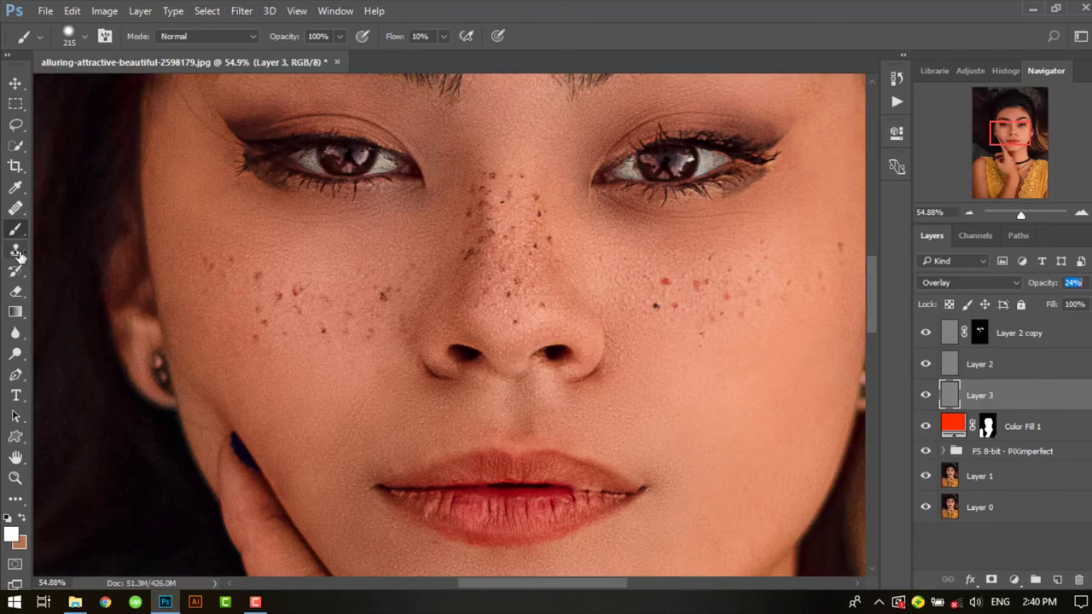
pyautogui.hotkey('ctrl', '0')
# Step: Save the portrait as a layered Photoshop PSD named 'Lady r'
pyautogui.click(46, 10)
pyautogui.click(102, 205)
pyautogui.write('Lady r')
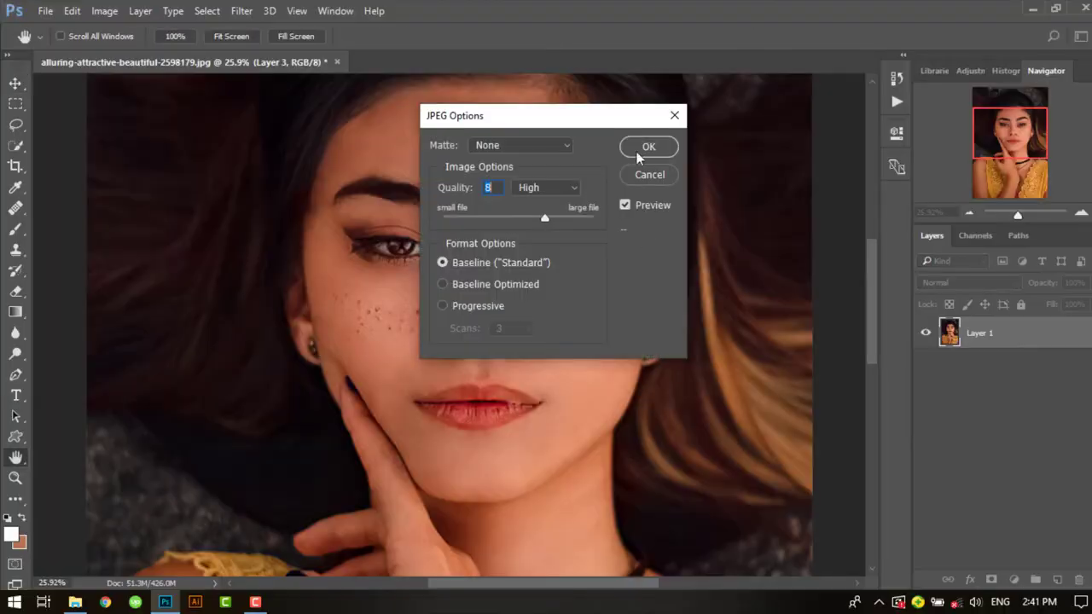
pyautogui.click(644, 147)
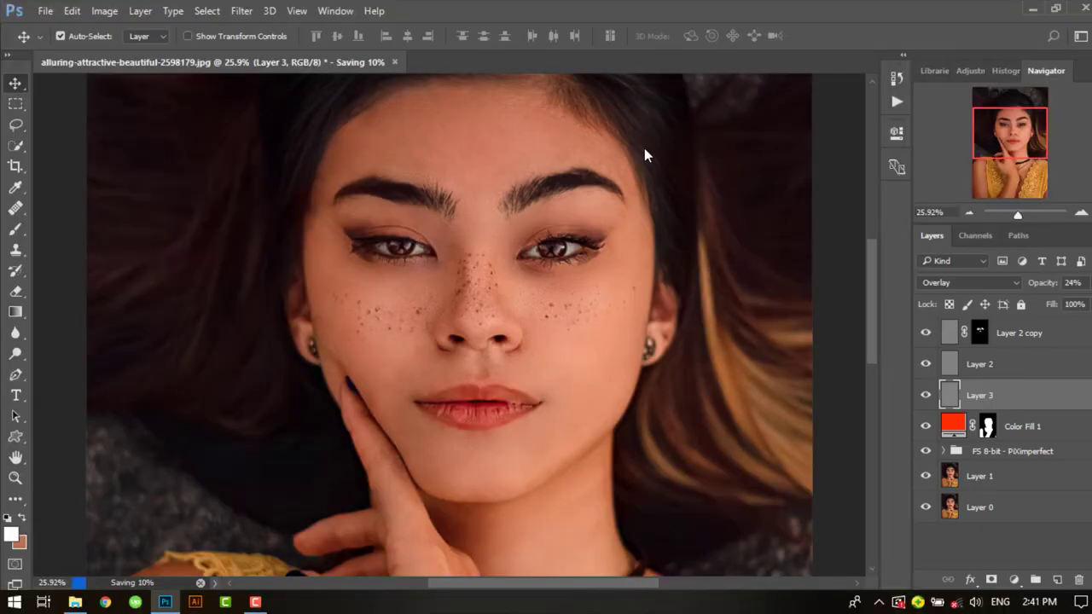